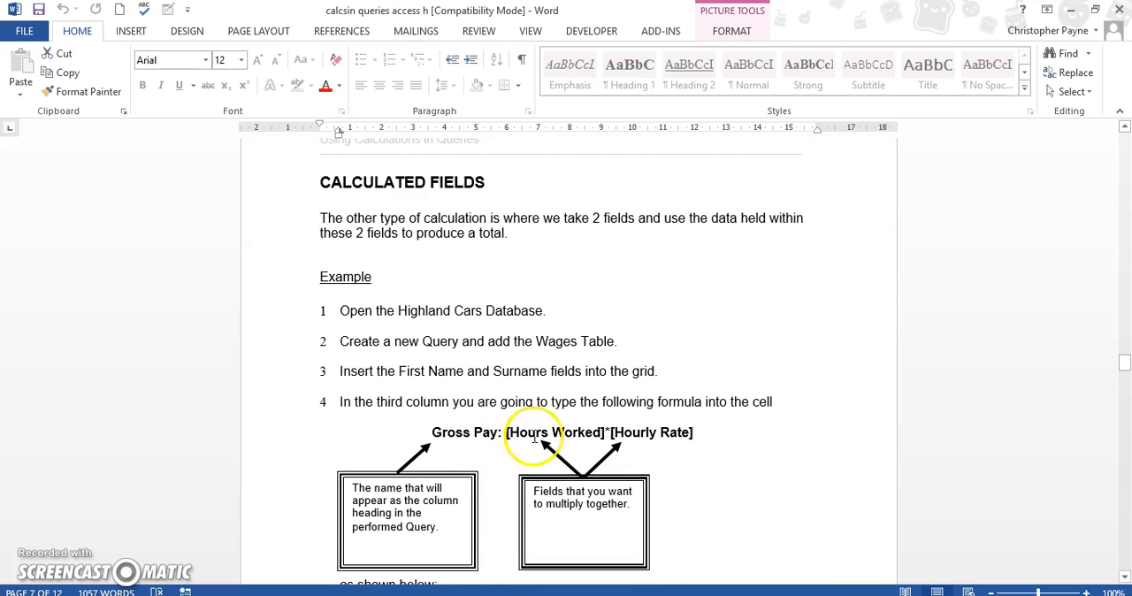
Switch to the Access database and widen the Week Number, Hours Worked and Hourly Rate columns of the Wages table.
left_click(644, 594)
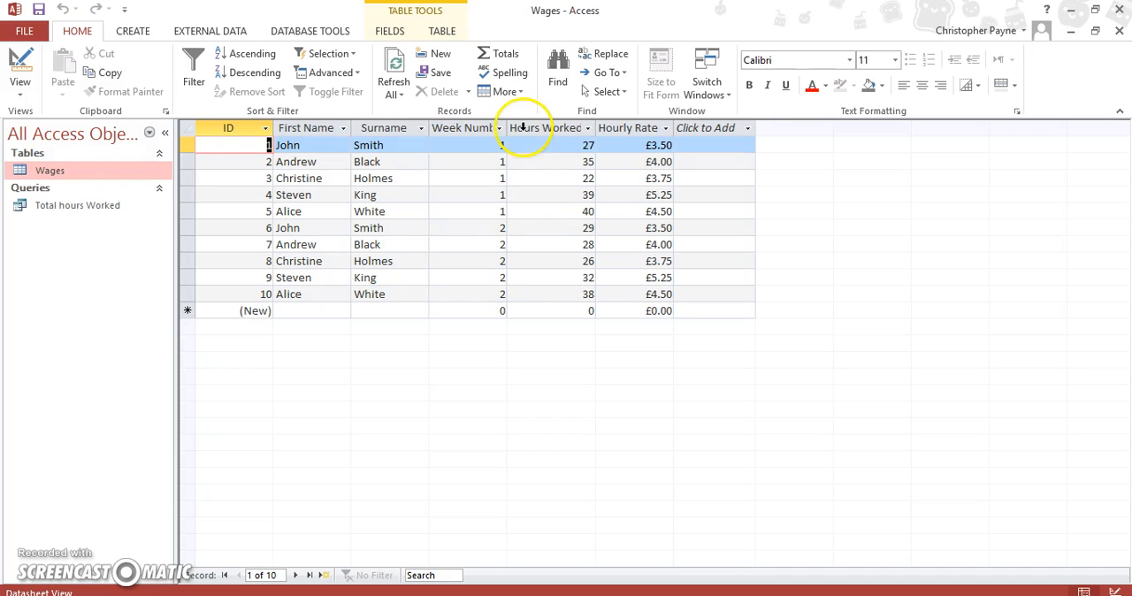
left_click_drag(510, 128, 517, 128)
left_click(272, 149)
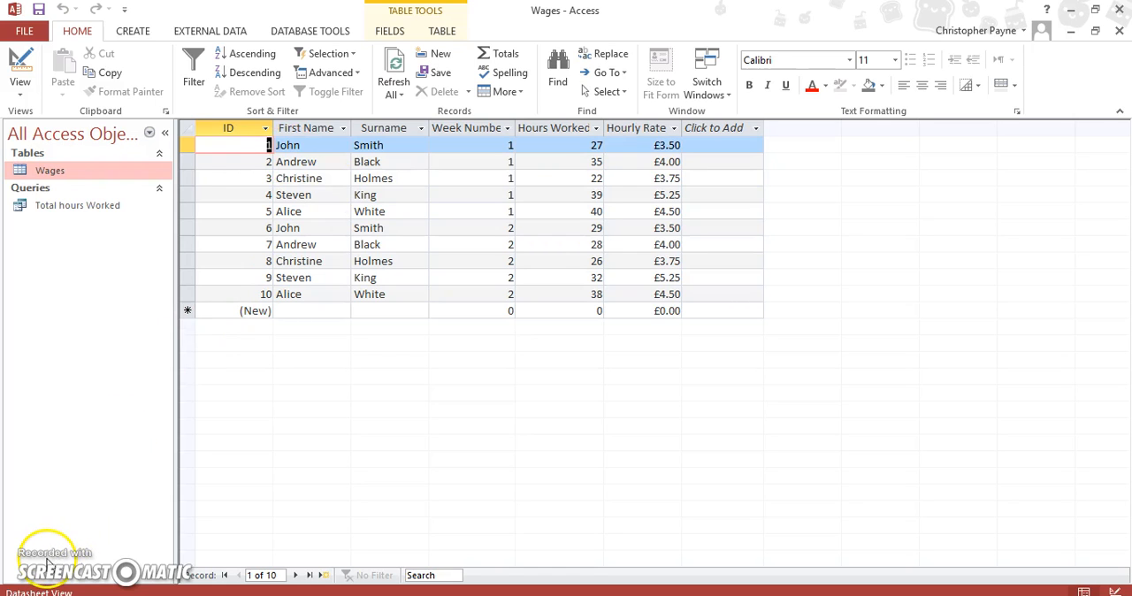
left_click_drag(608, 128, 615, 127)
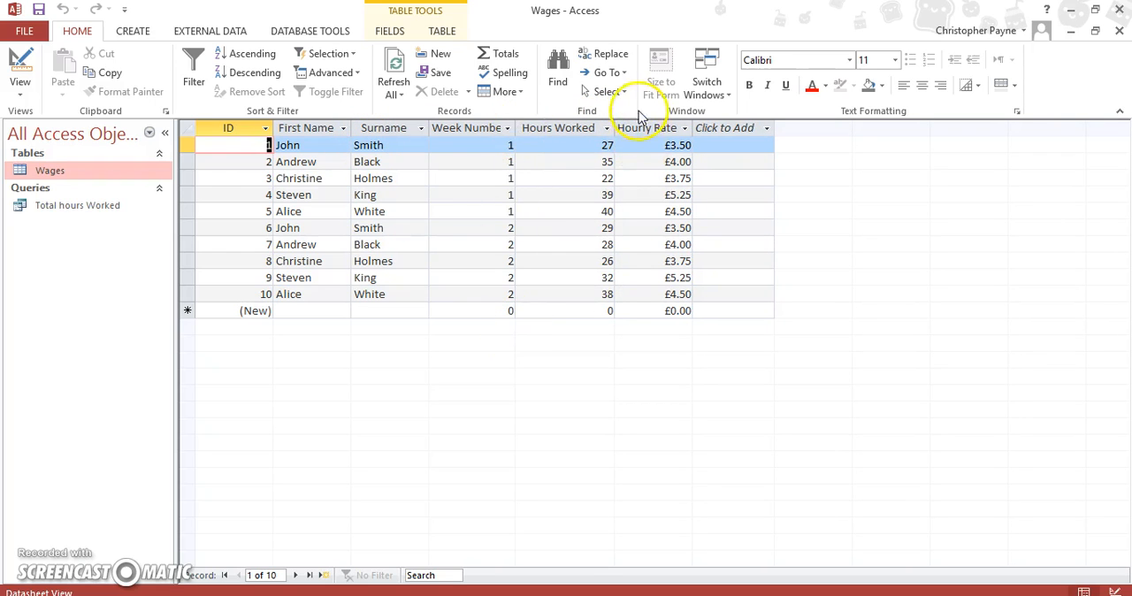
left_click_drag(697, 128, 700, 127)
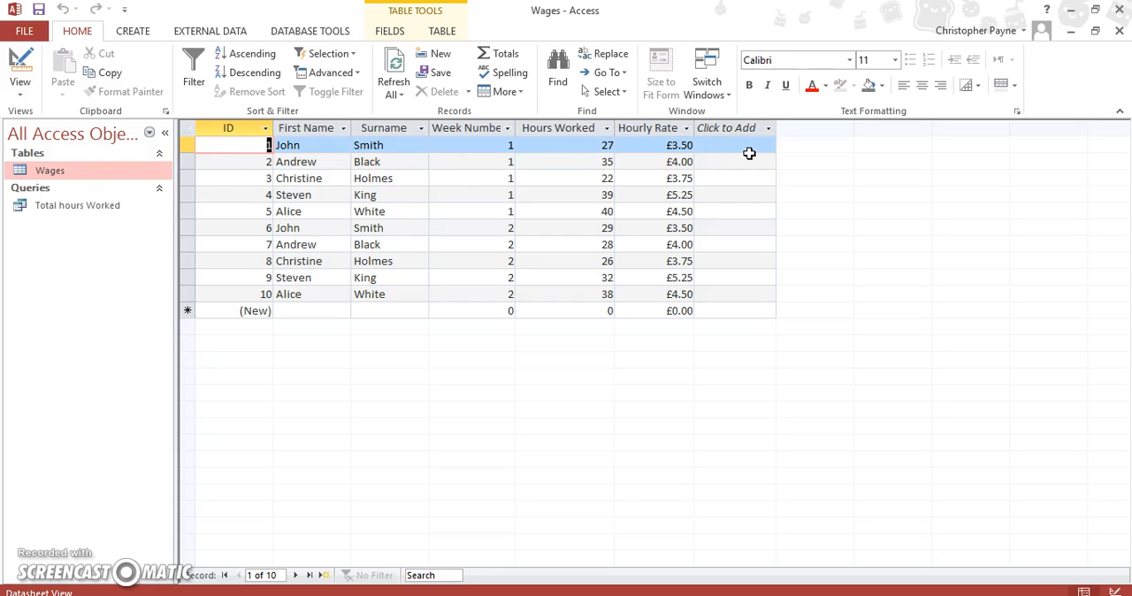
left_click_drag(525, 128, 524, 132)
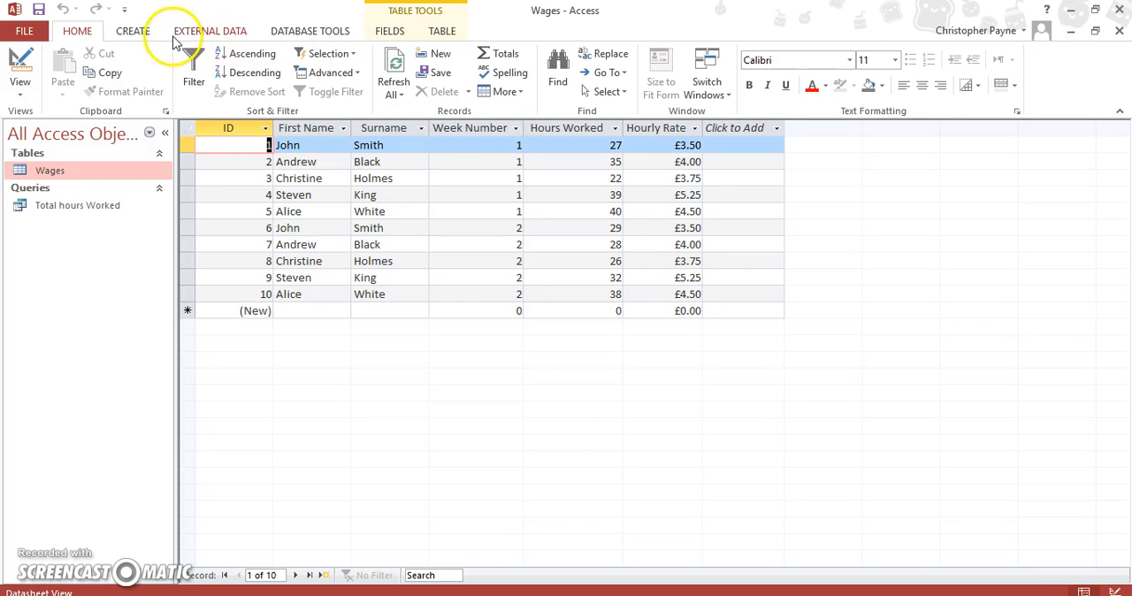
Start a simple query with the Query Wizard on the Wages table, including the First Name and Surname fields.
left_click(135, 33)
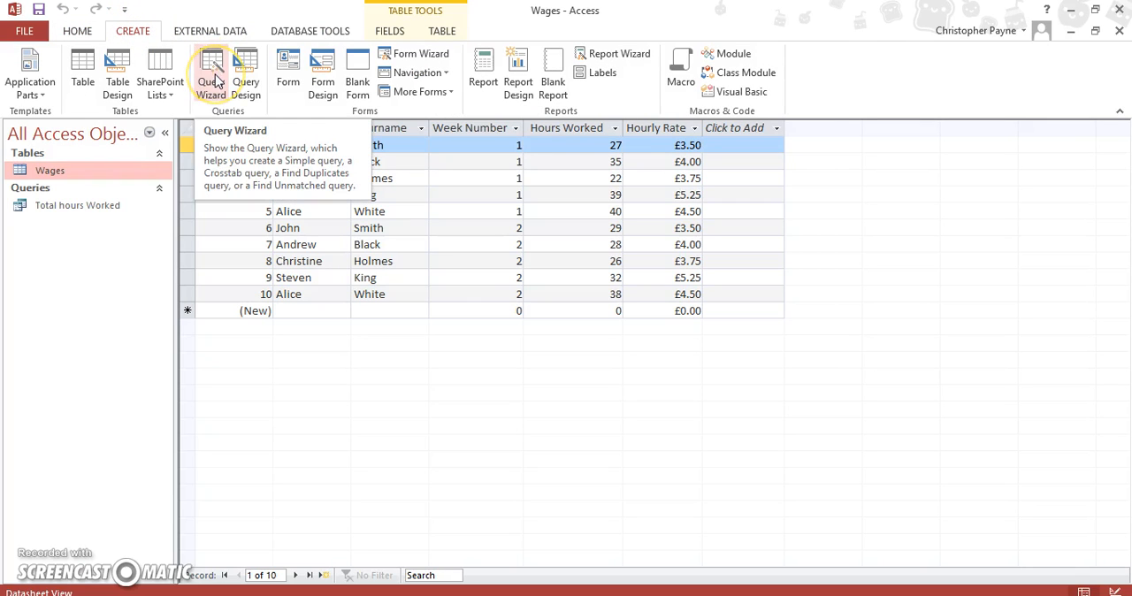
left_click(214, 81)
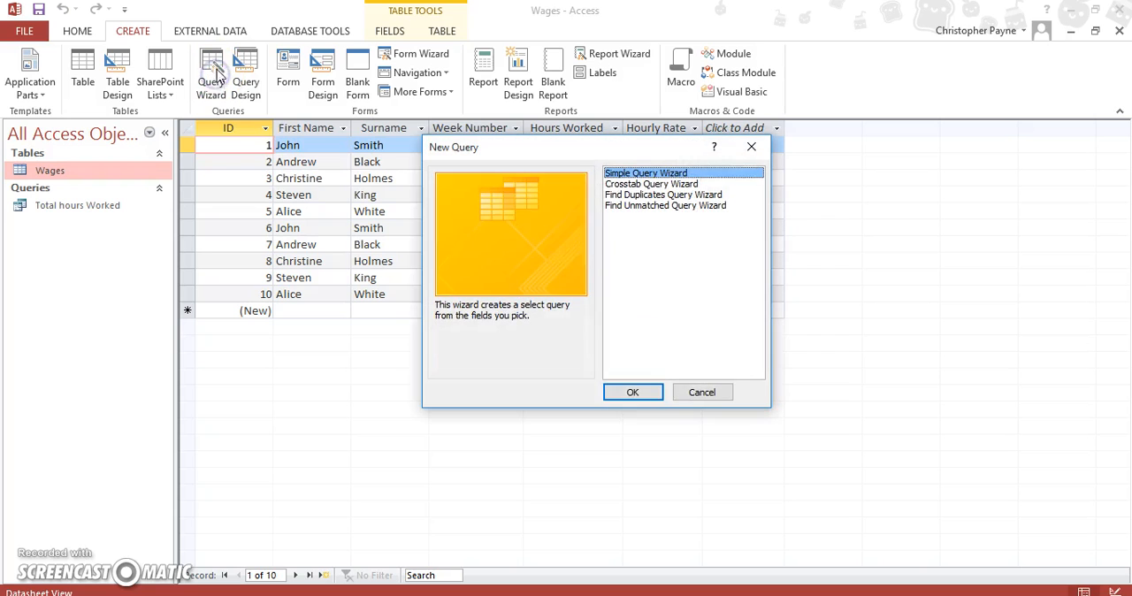
left_click(635, 402)
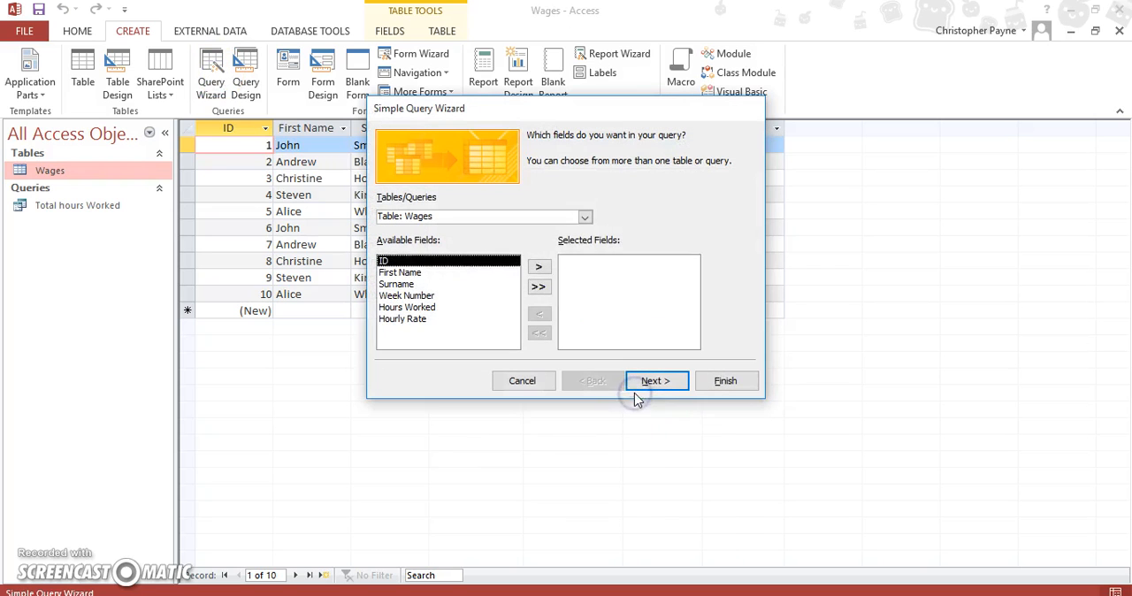
left_click(489, 273)
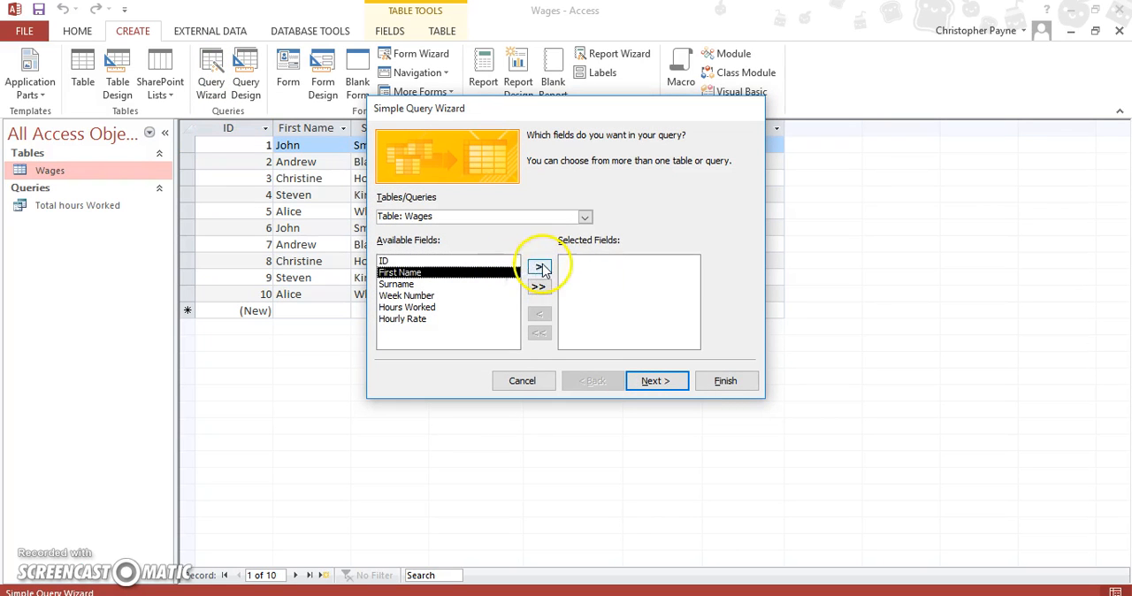
left_click(539, 266)
left_click(541, 266)
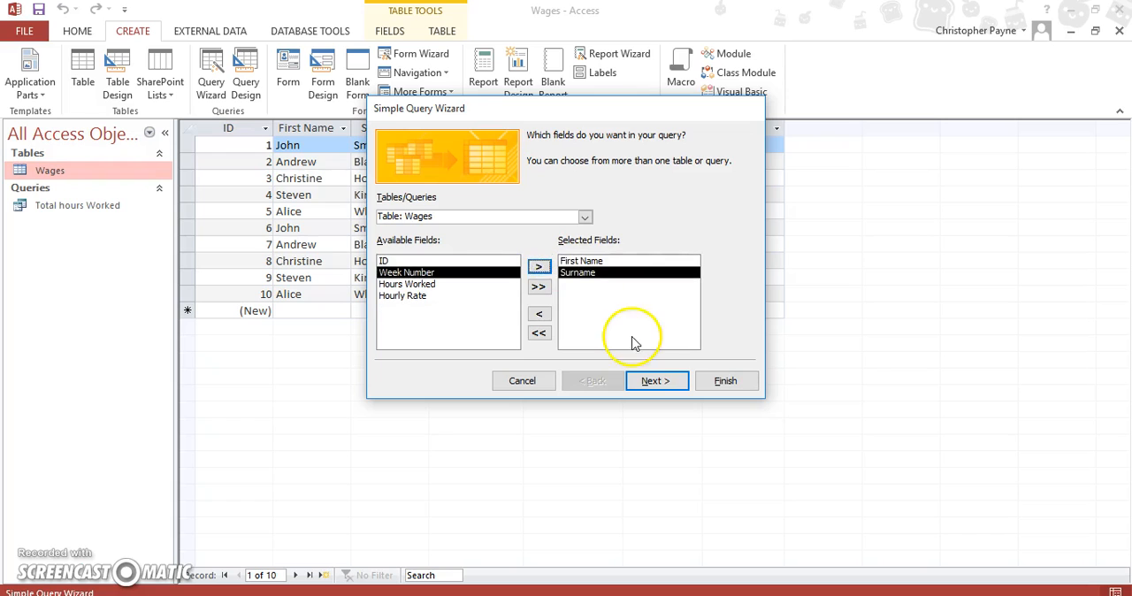
left_click(654, 380)
Title the query "Gross Pay" and finish the wizard with the option to modify the query design.
left_click(581, 157)
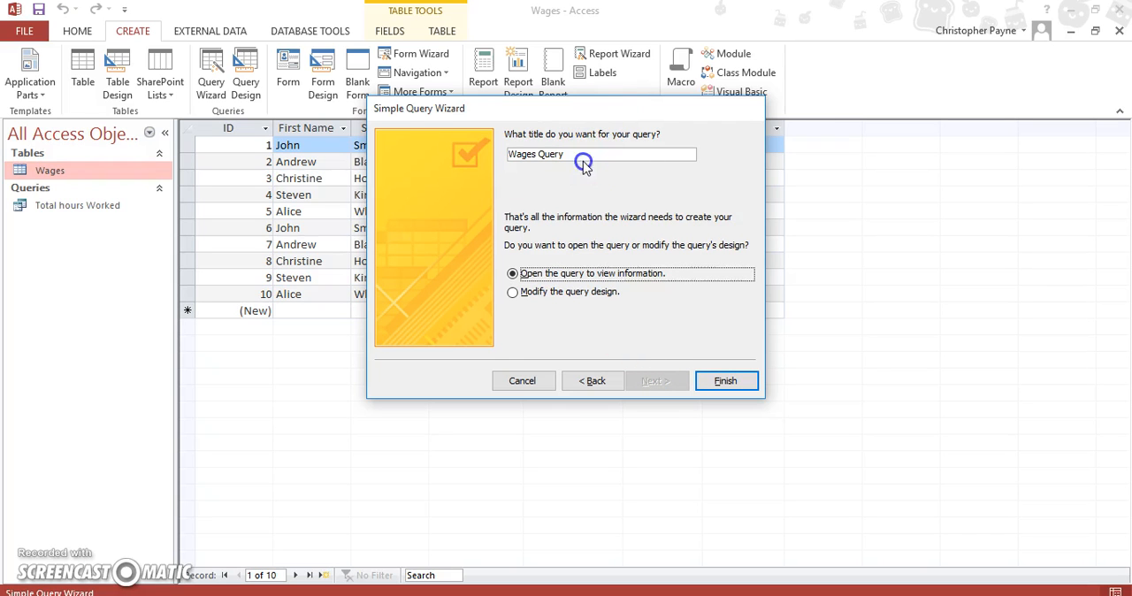
left_click(458, 177)
key("BackSpace")
key("BackSpace")
key("BackSpace")
key("BackSpace")
key("BackSpace")
key("BackSpace")
key("BackSpace")
key("BackSpace")
key("BackSpace")
key("BackSpace")
key("BackSpace")
type("Gr")
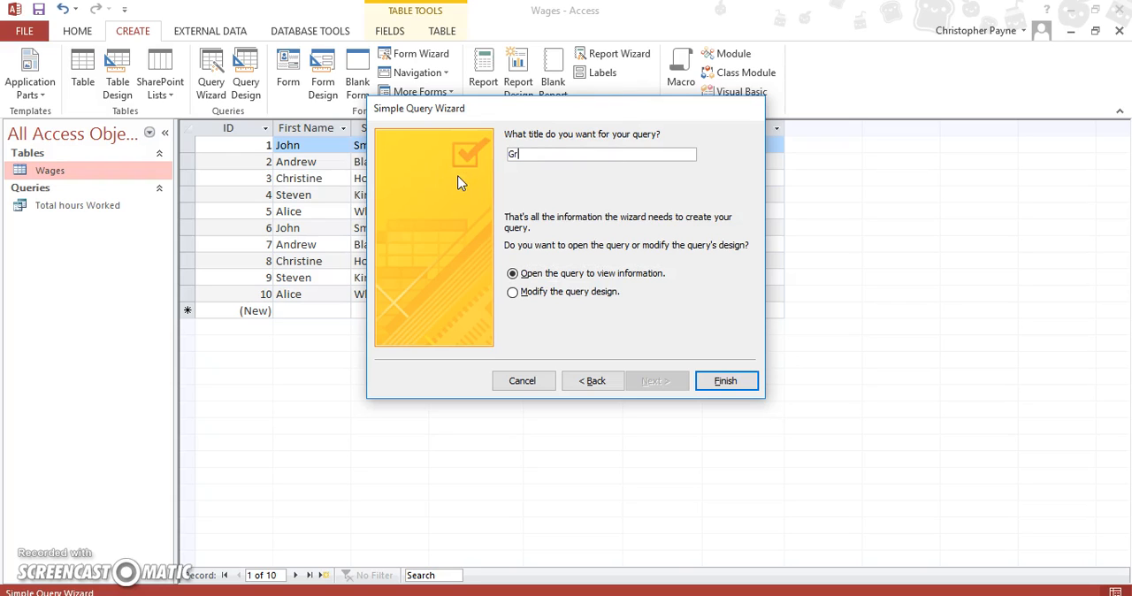
type("oss Payroll")
key("BackSpace")
key("BackSpace")
left_click(561, 293)
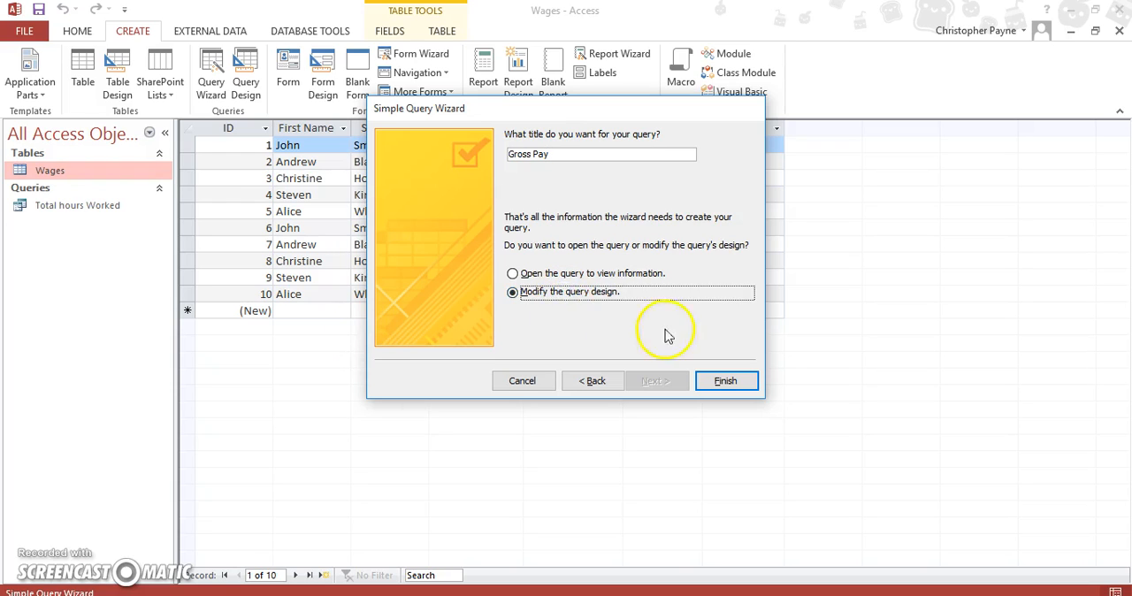
left_click(725, 381)
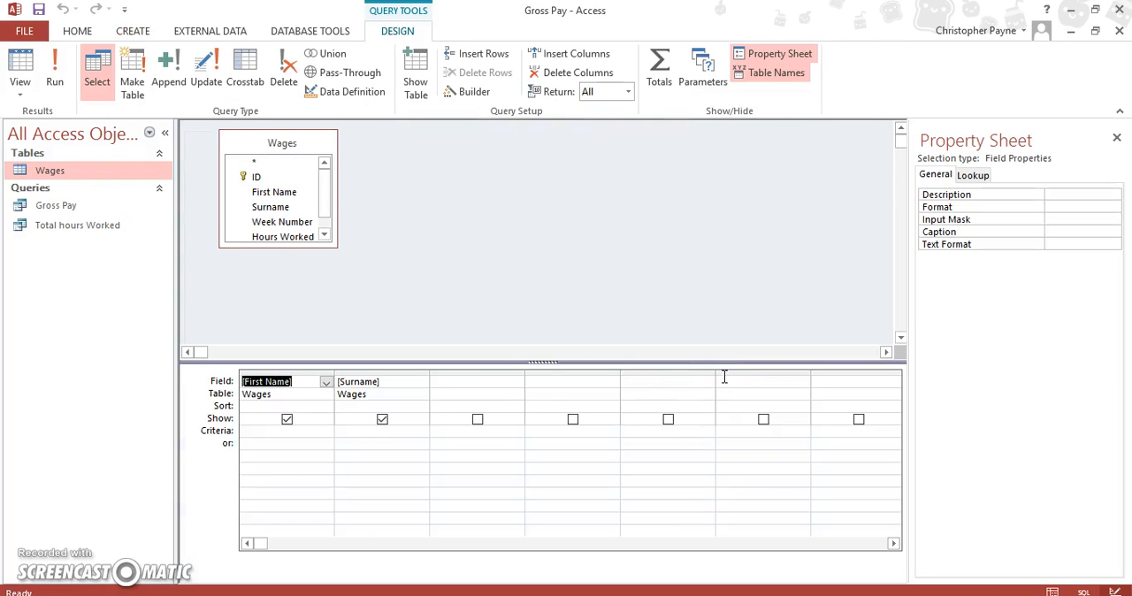
Enlarge the Wages field list to fit all its fields and close the Property Sheet.
left_click(506, 385)
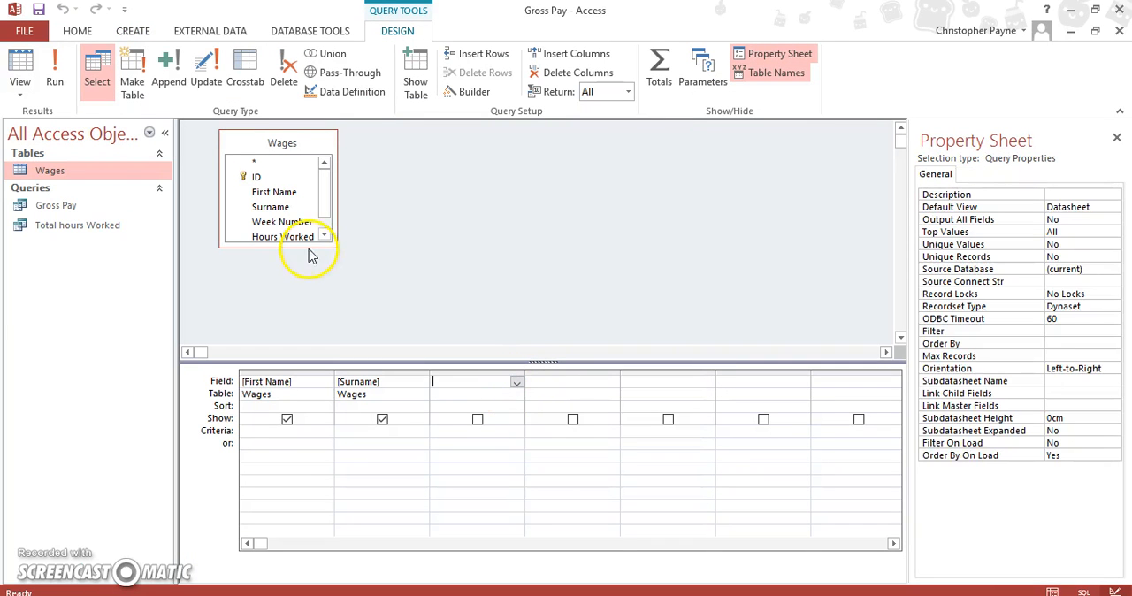
left_click_drag(312, 246, 318, 286)
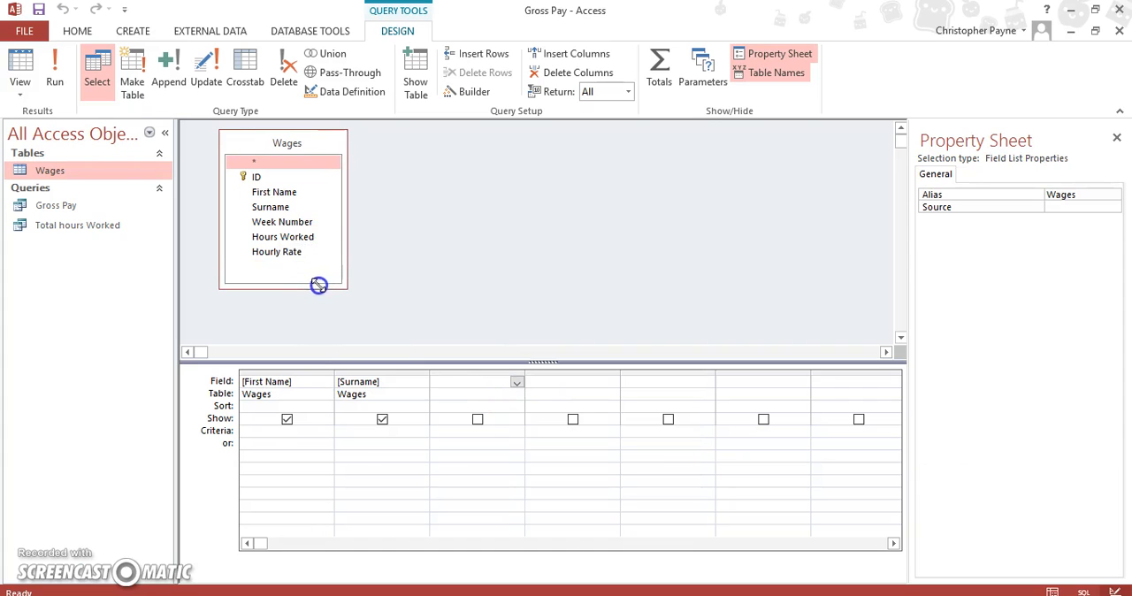
left_click(468, 380)
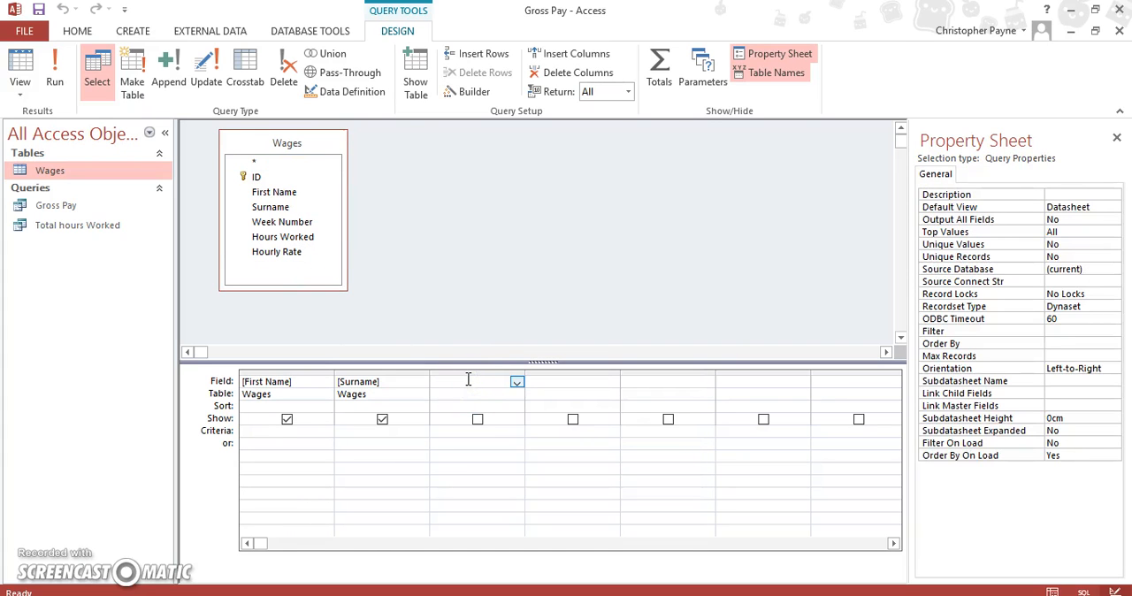
left_click(1117, 138)
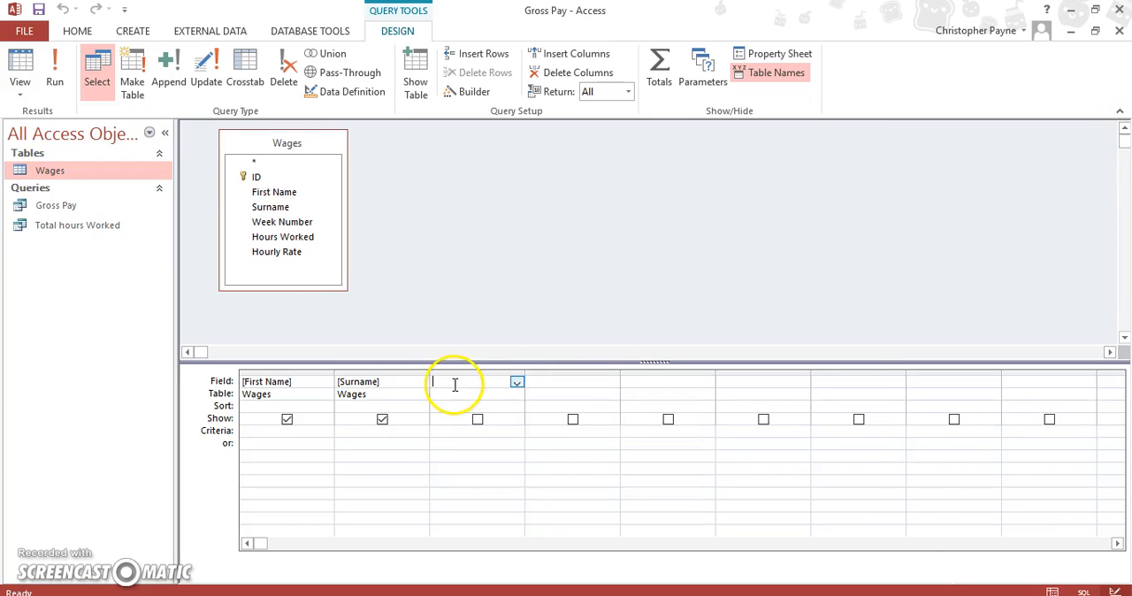
Begin a calculated field in the third query column with "Gross Pay:[" and widen the column.
key("Caps_Lock")
type("G")
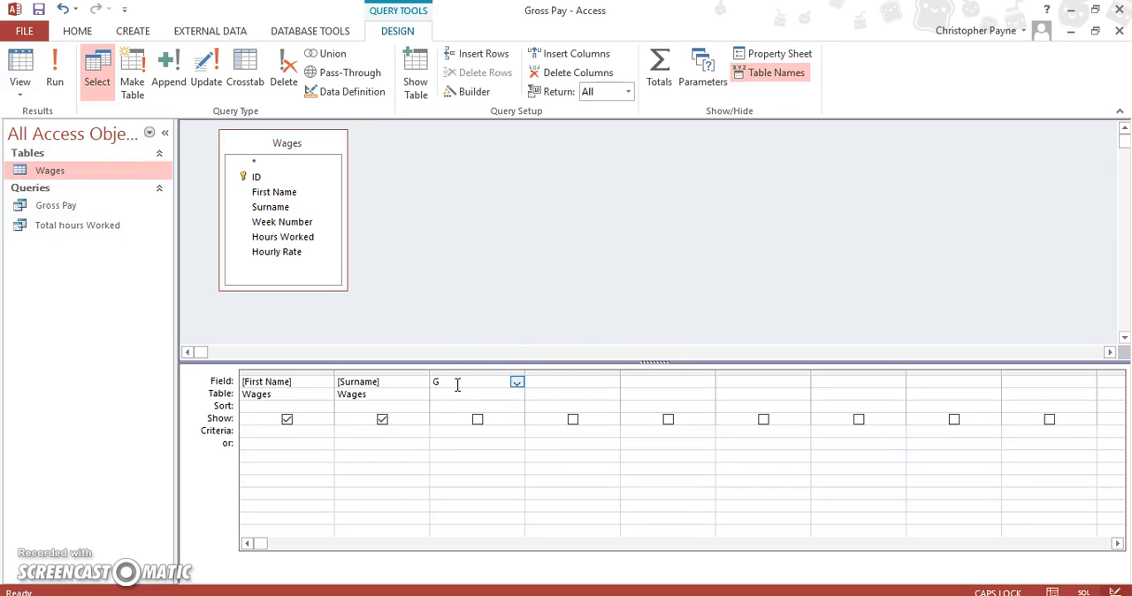
type("ross P")
key("Caps_Lock")
type("ay:")
left_click_drag(525, 372, 597, 370)
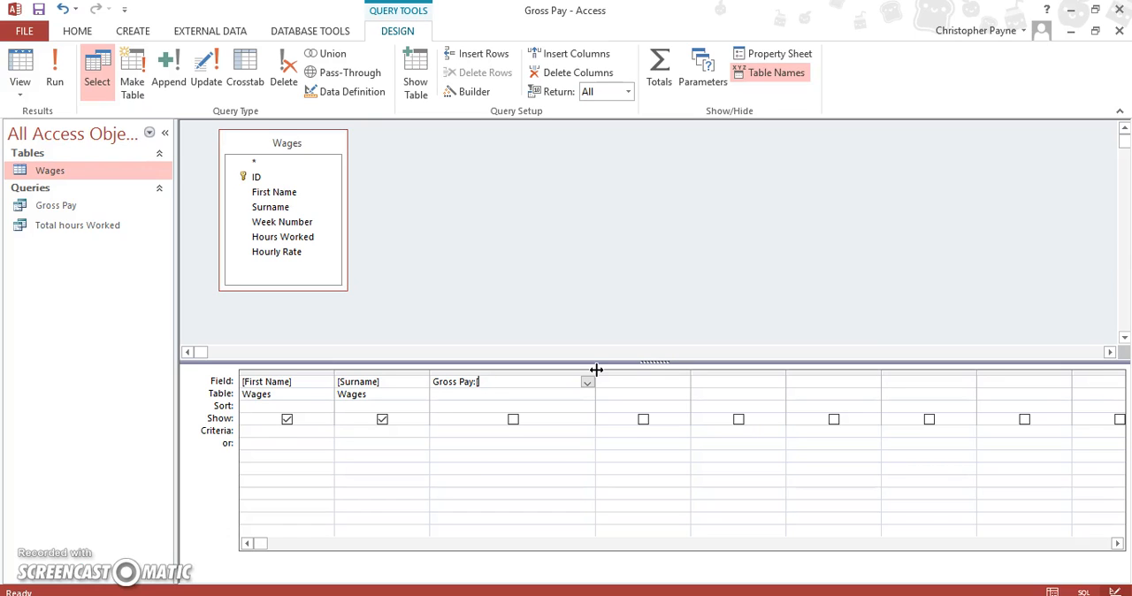
Continue the Gross Pay expression with the field reference [Hours Worked], matching the name in the Wages field list.
key("Caps_Lock")
type("H")
key("Caps_Lock")
type("ours")
key("Caps_Lock")
type("W")
key("Caps_Lock")
type("orked")
left_click(282, 238)
left_click(564, 384)
Complete the Gross Pay expression with *[Hourly Rate] and widen its column to fit the whole formula.
type("*[Hourl")
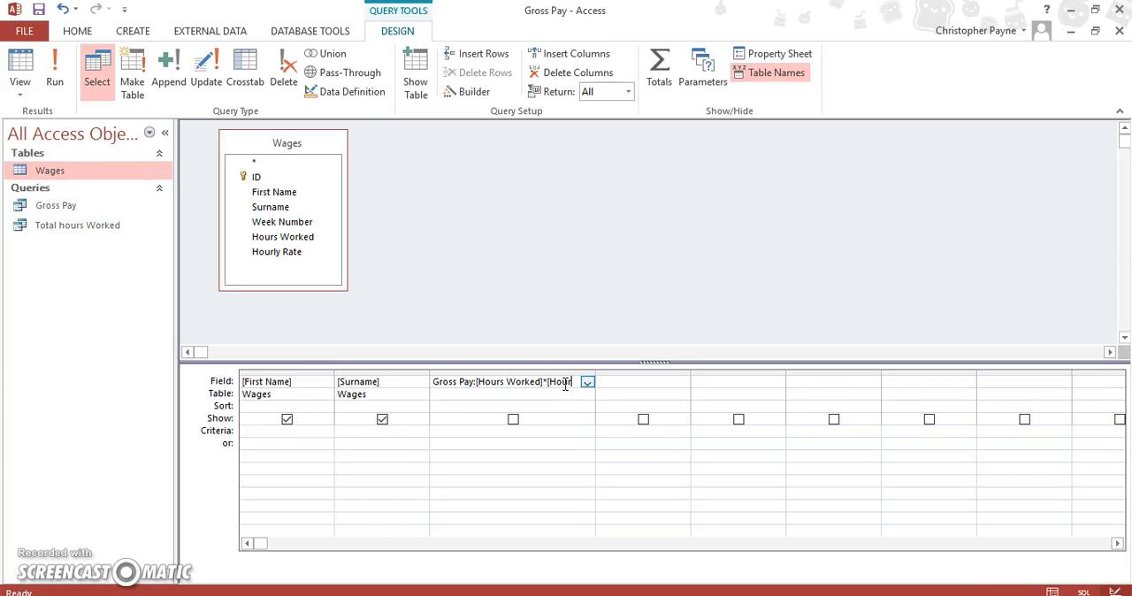
type("y Rate")
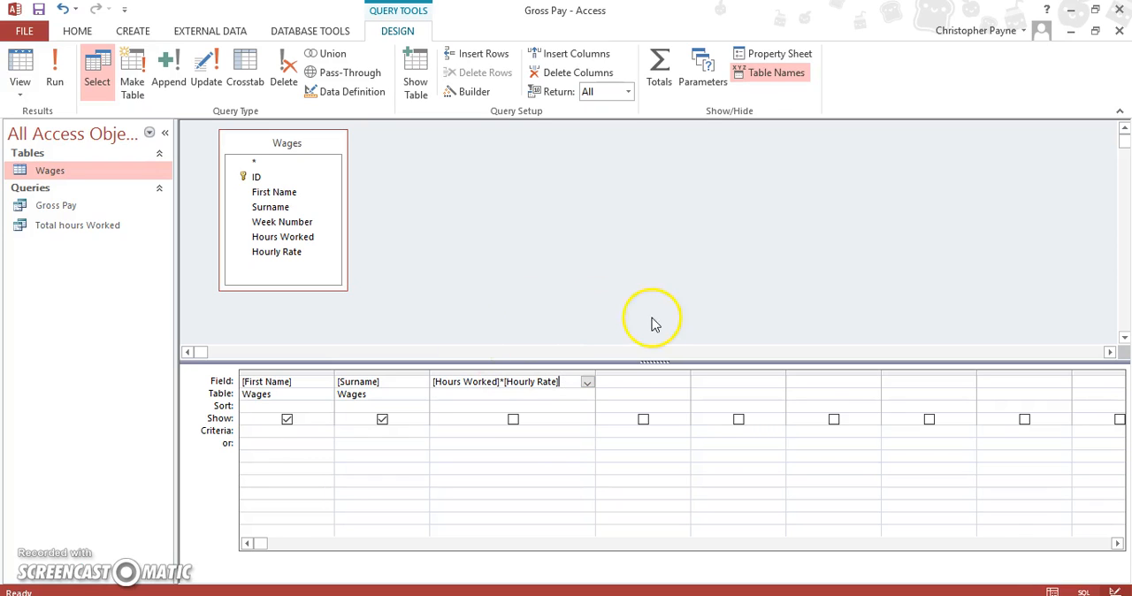
left_click_drag(596, 373, 683, 374)
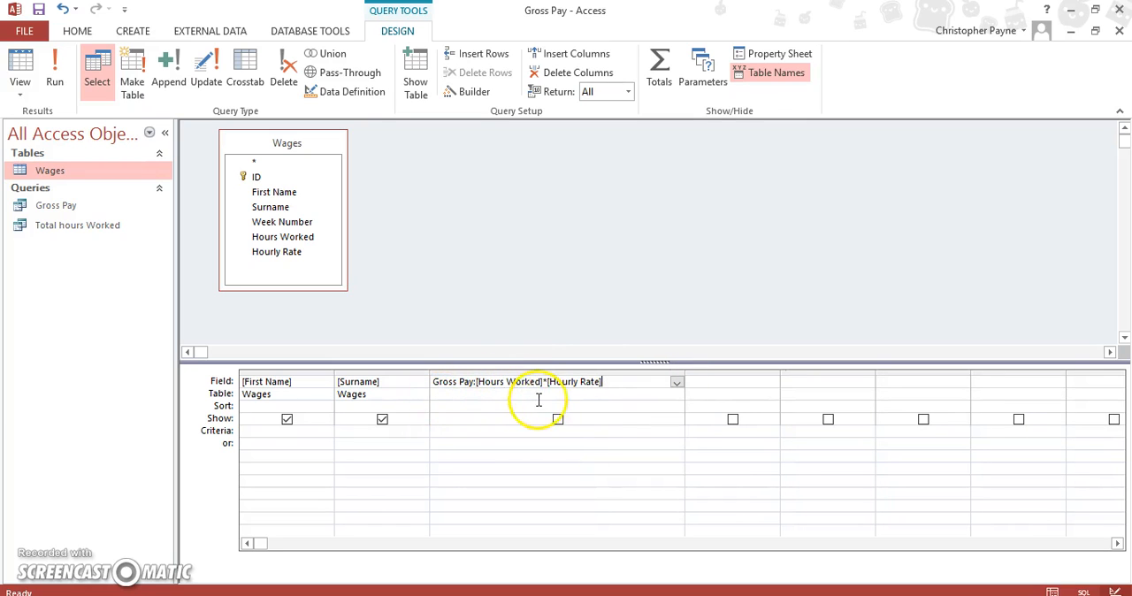
Run the query with the calculated field set to show, and widen the Gross Pay column in the results.
left_click(558, 419)
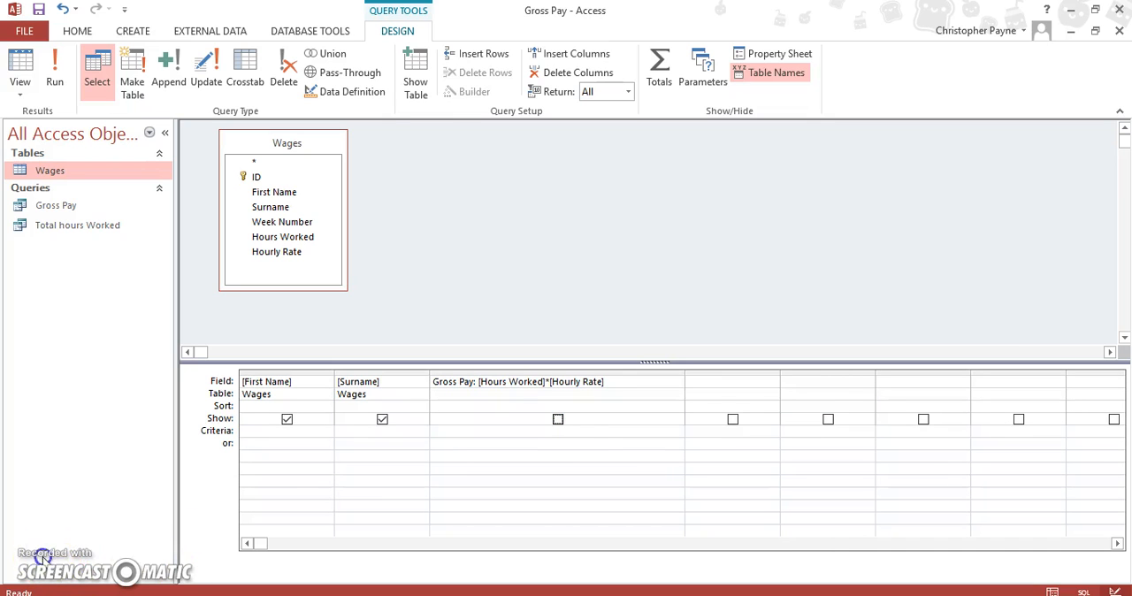
left_click(55, 66)
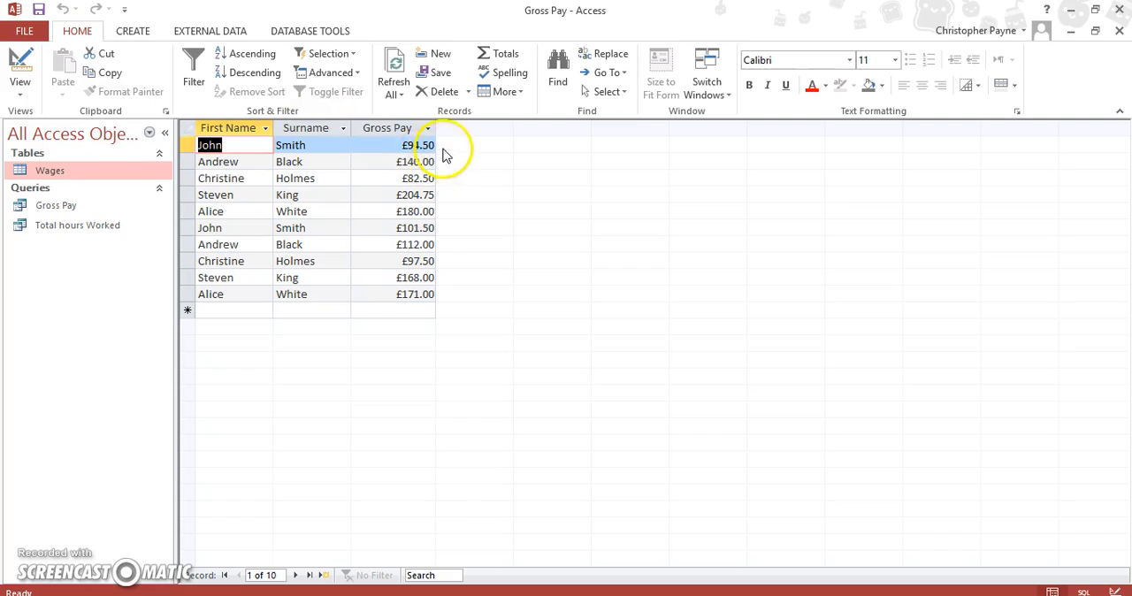
left_click_drag(435, 128, 451, 132)
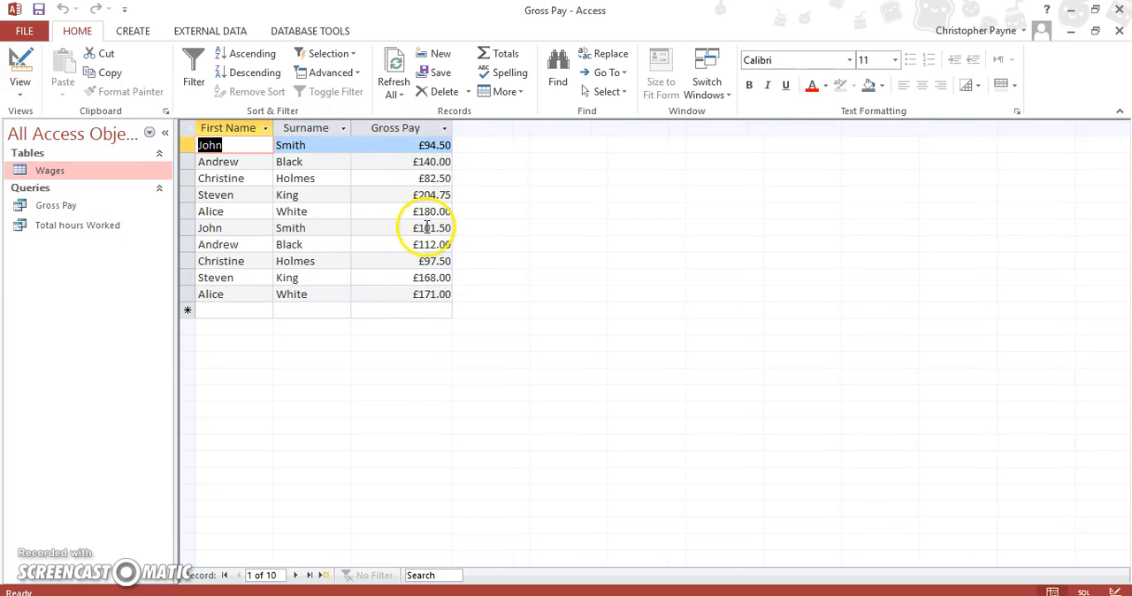
Return the Gross Pay query to Design View and delete the calculated expression from the third column.
left_click(23, 97)
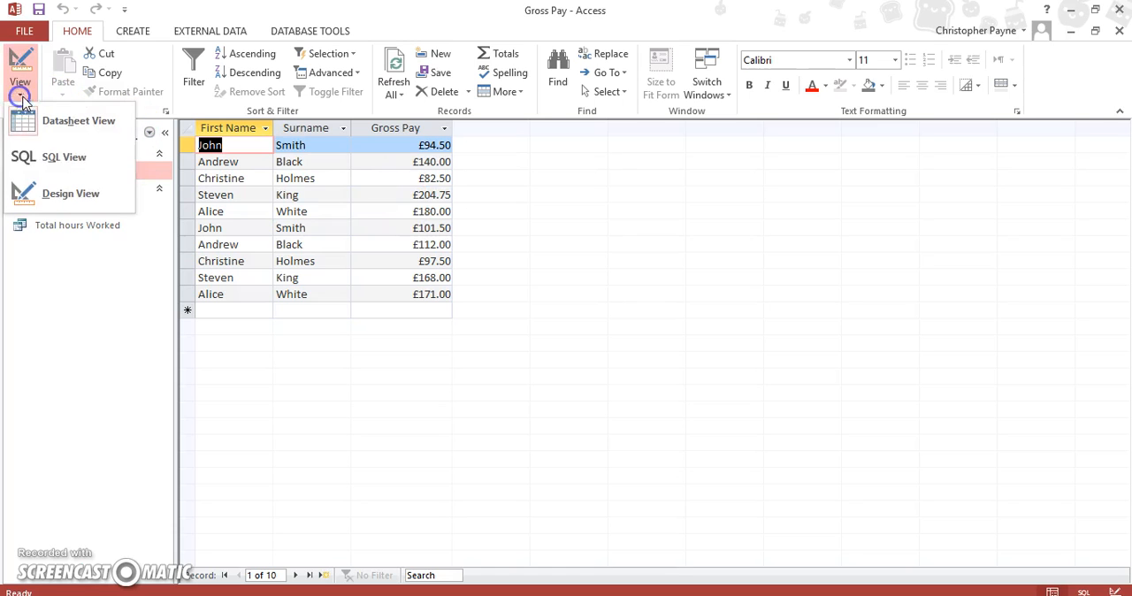
left_click(75, 186)
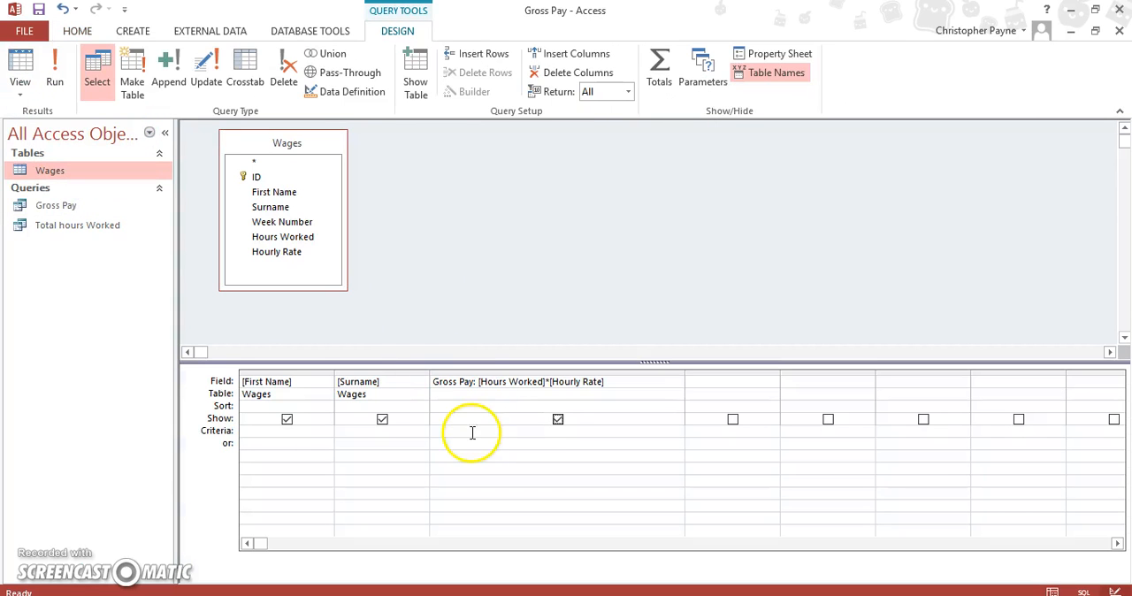
left_click(475, 389)
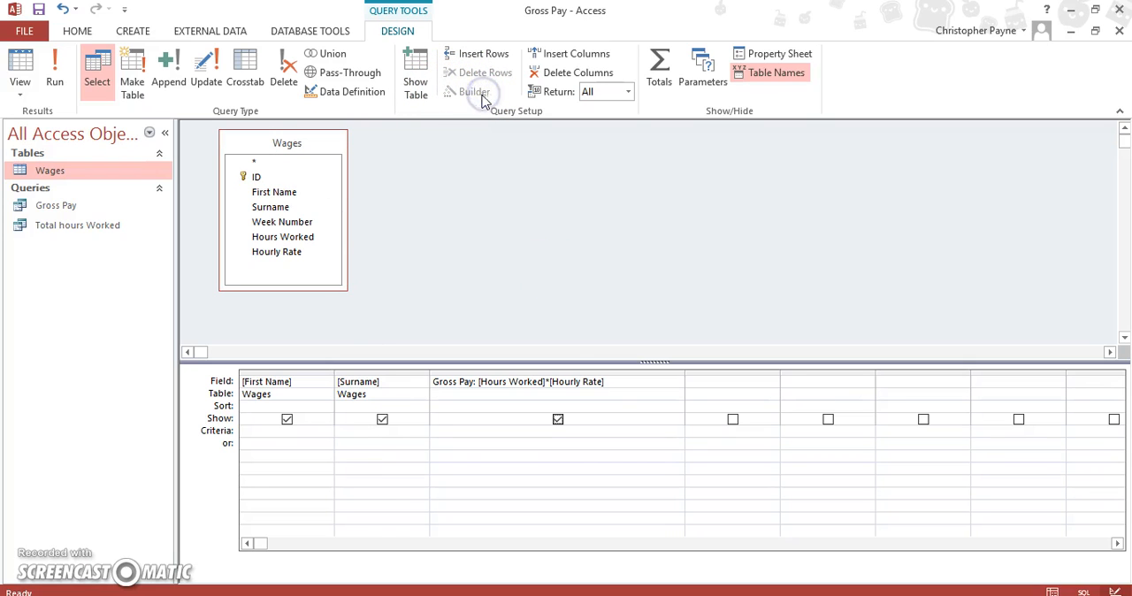
left_click_drag(621, 384, 402, 358)
key("Delete")
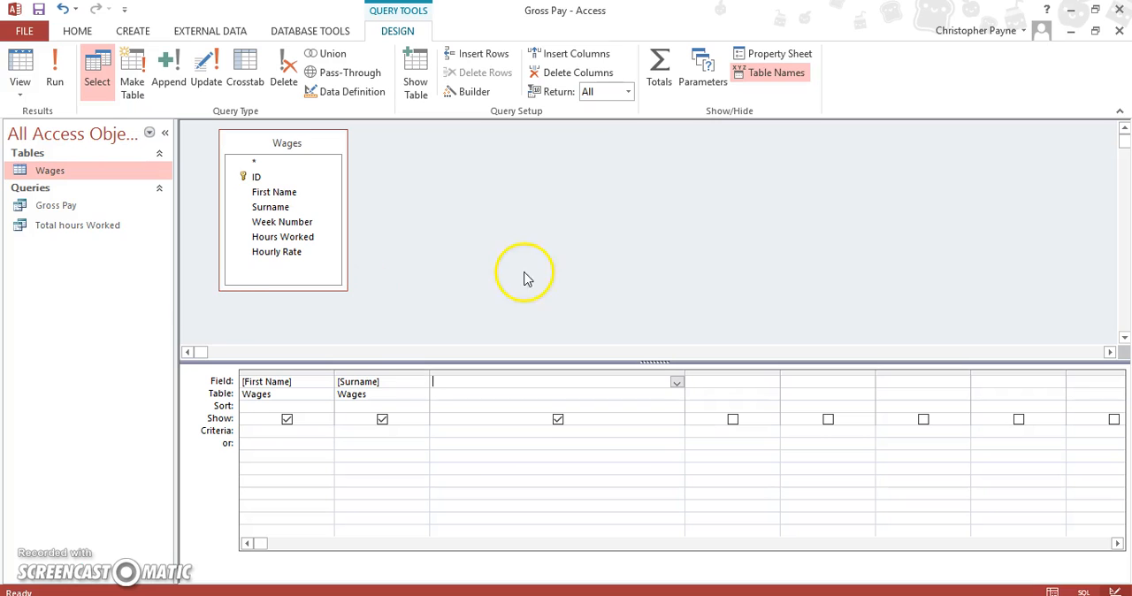
Open the Expression Builder for the empty third column and move its window clear of that column.
left_click(467, 95)
left_click_drag(467, 97, 739, 120)
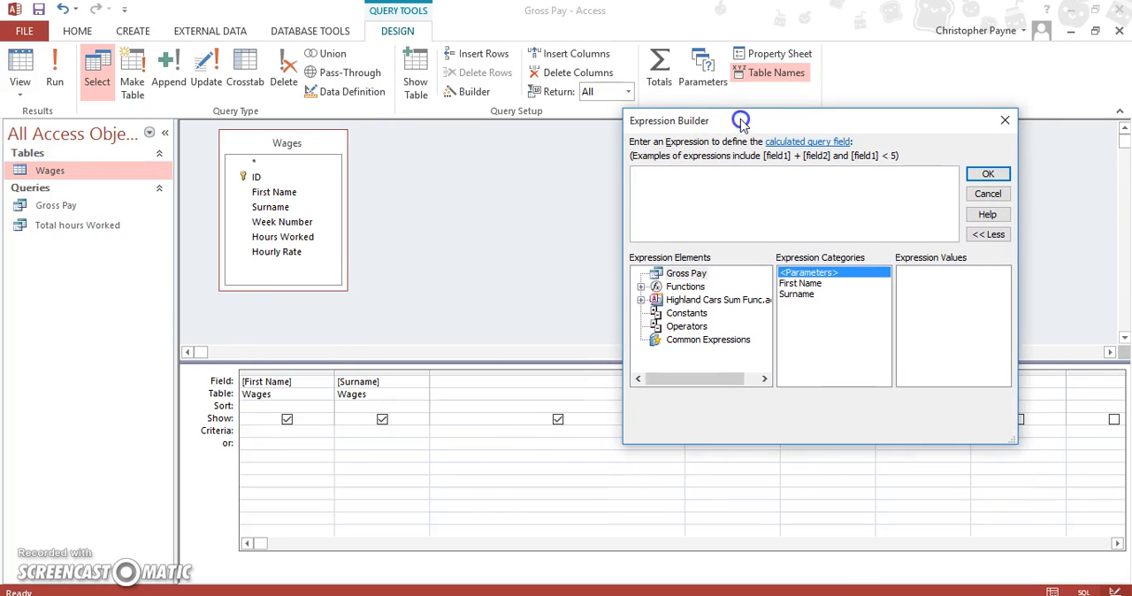
left_click(731, 212)
left_click(543, 396)
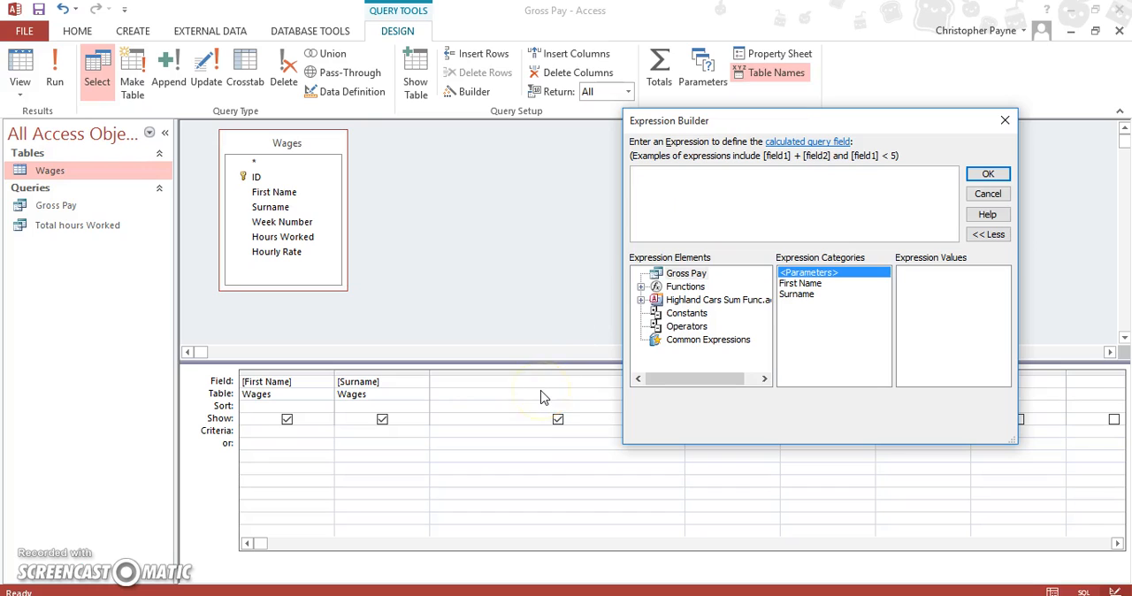